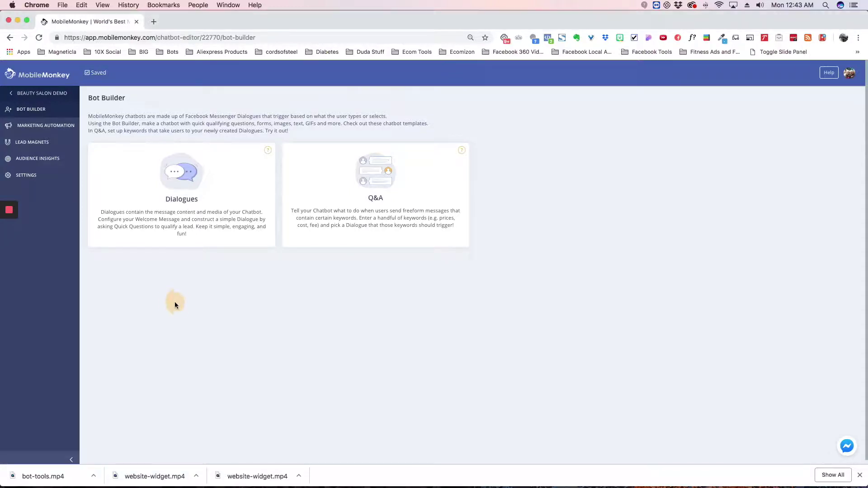
# In the dialogue editor, show the extra widget types (Attachment through Video) and select Schedule Appointment
pyautogui.click(176, 197)
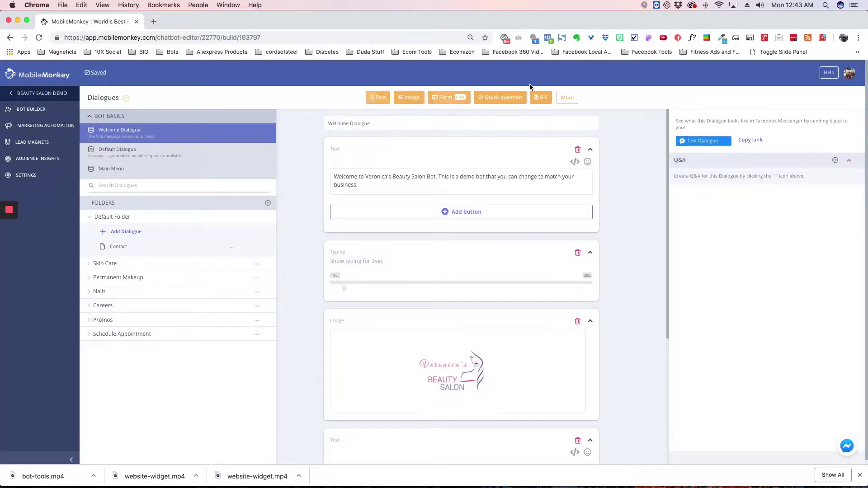
pyautogui.click(572, 103)
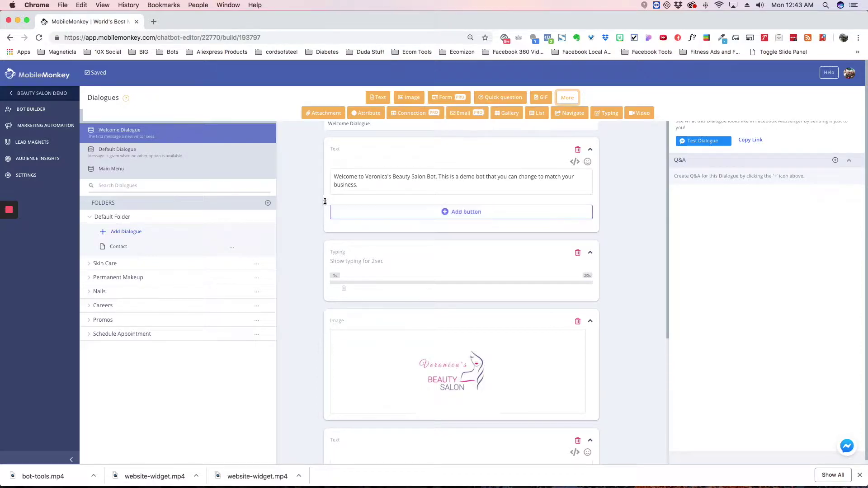
pyautogui.click(131, 333)
# In Schedule Appointment, add a blank Email block, then delete it to keep the Salon Appointment Request email
pyautogui.click(137, 363)
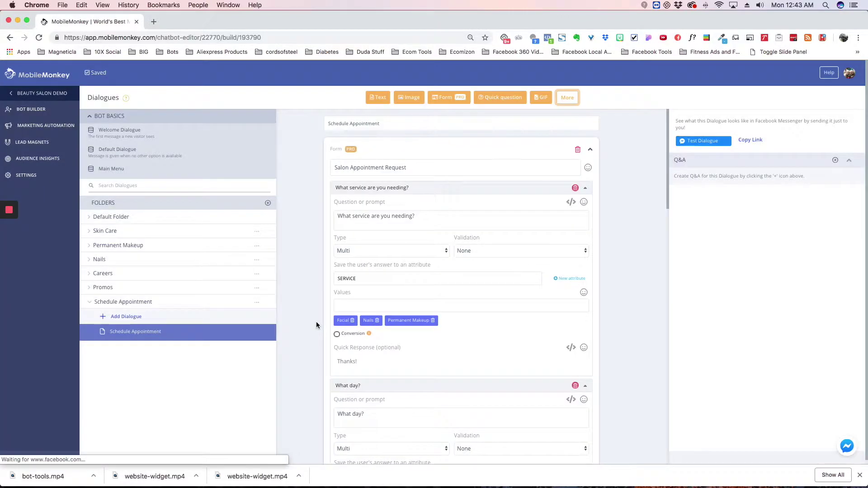
pyautogui.scroll(-10, 316, 322)
pyautogui.scroll(5, 316, 321)
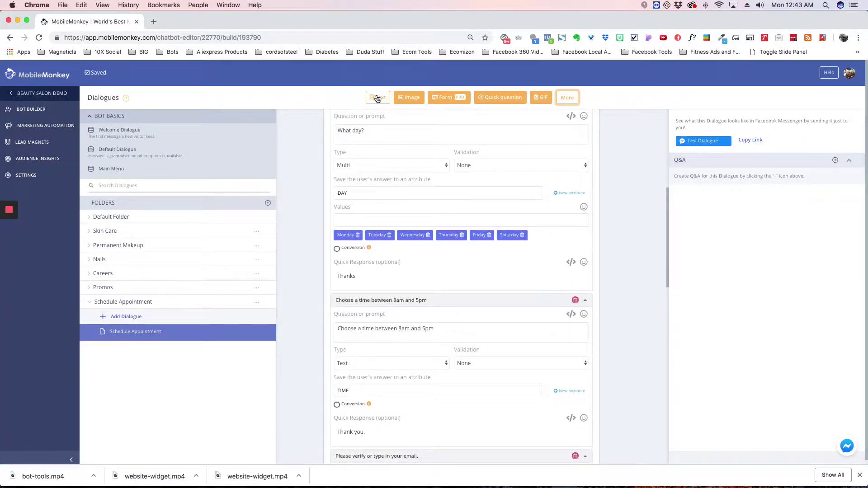
pyautogui.click(567, 98)
pyautogui.click(466, 114)
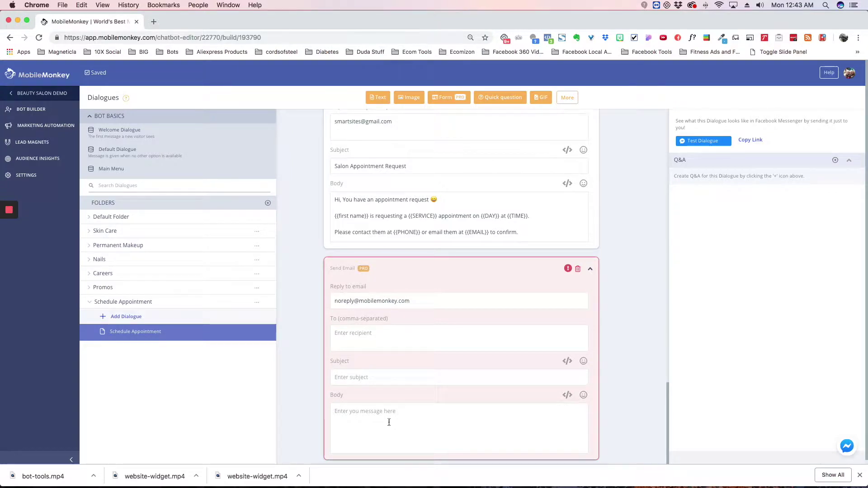
pyautogui.click(578, 269)
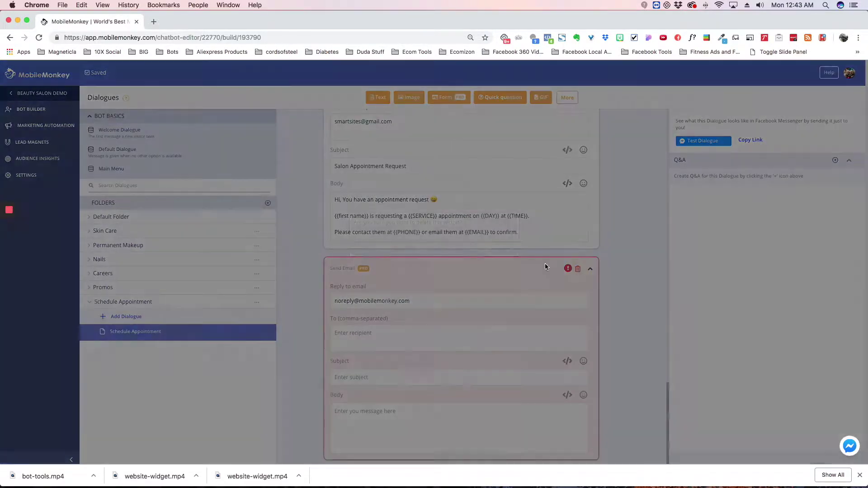
pyautogui.click(506, 253)
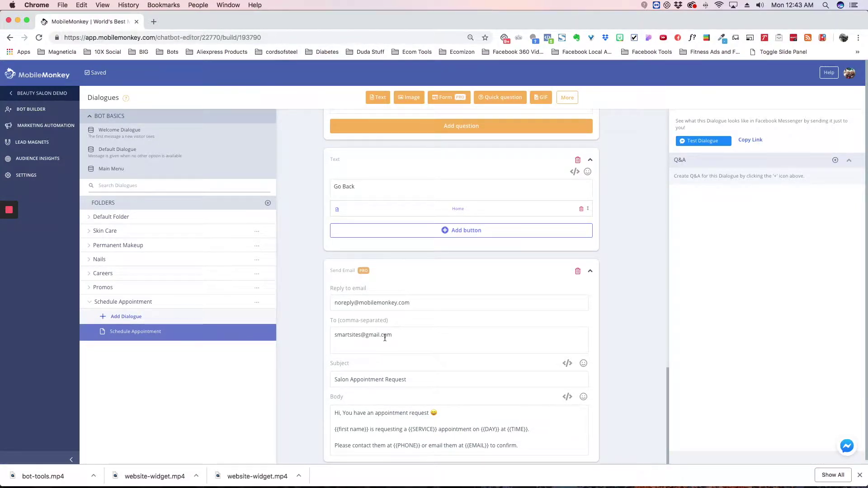
pyautogui.scroll(-1, 329, 372)
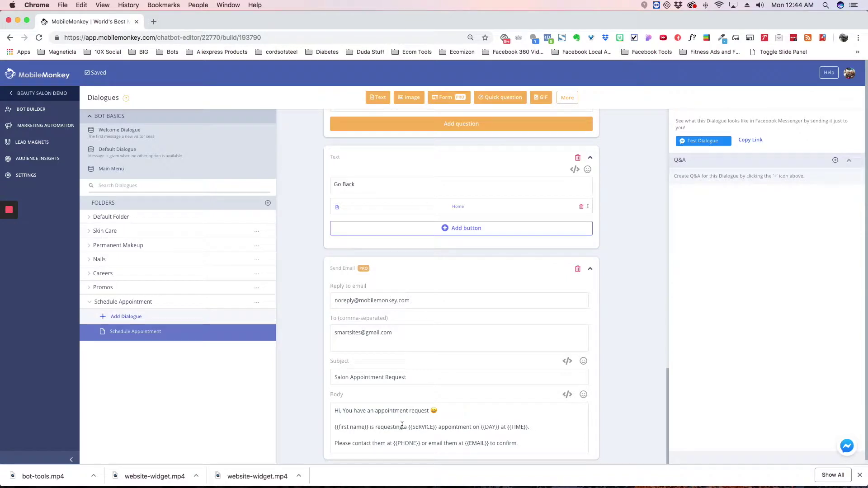
pyautogui.click(568, 395)
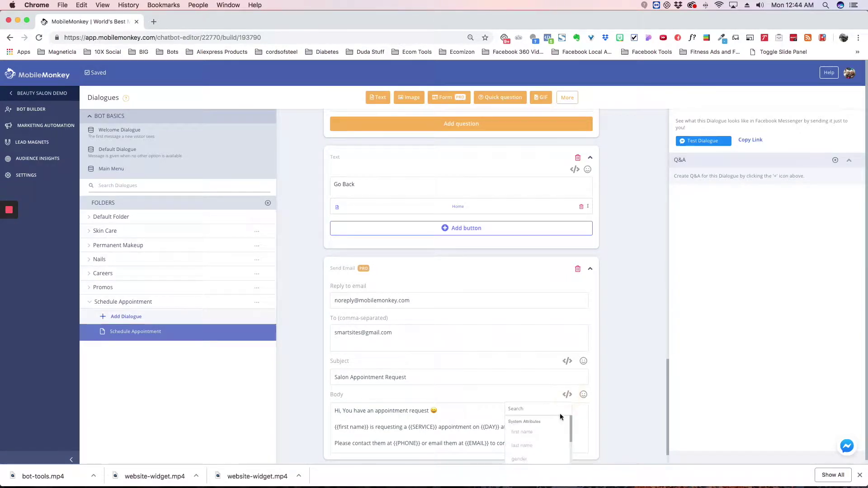
pyautogui.scroll(-5, 533, 443)
pyautogui.scroll(5, 536, 447)
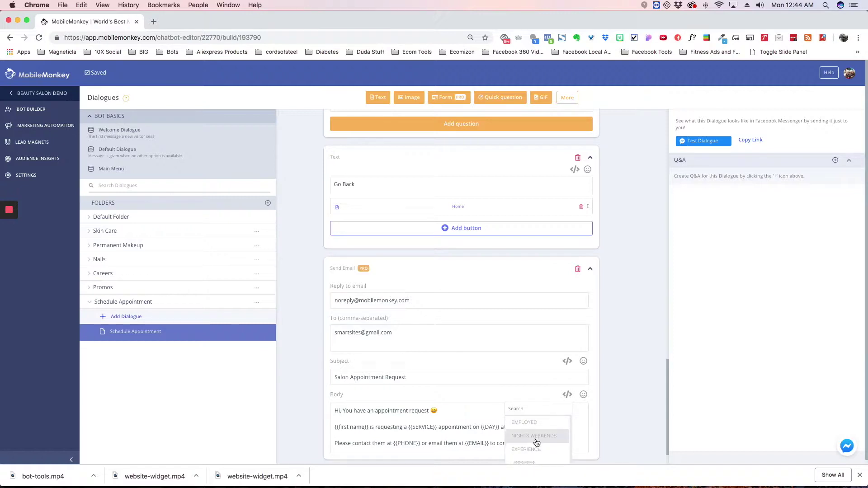
pyautogui.click(593, 416)
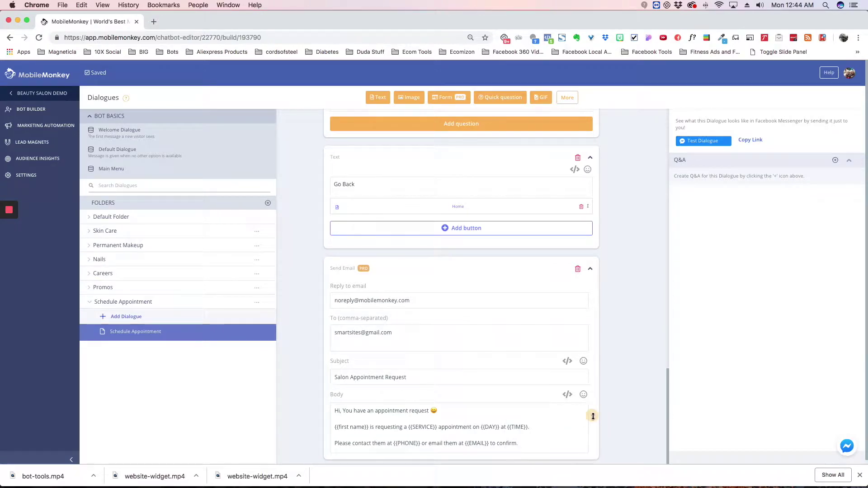
pyautogui.scroll(20, 320, 335)
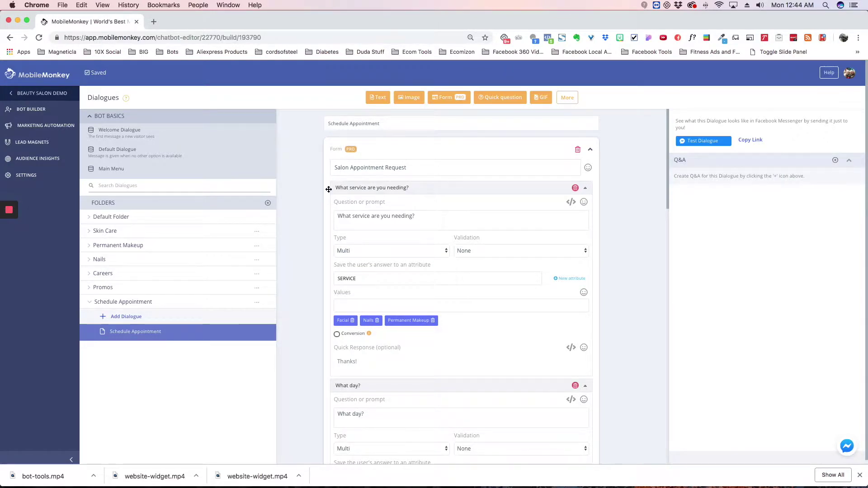
pyautogui.scroll(-1, 324, 261)
pyautogui.scroll(-3, 323, 261)
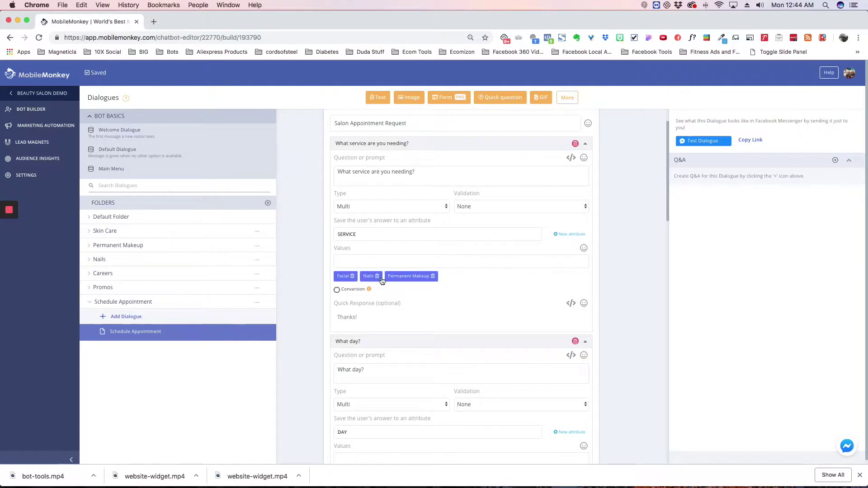
pyautogui.scroll(-2, 318, 284)
pyautogui.scroll(-5, 319, 283)
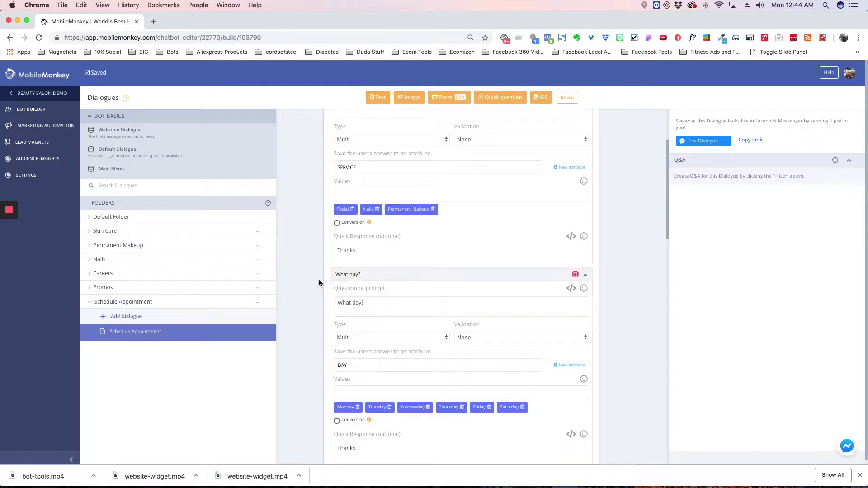
pyautogui.scroll(-1, 318, 283)
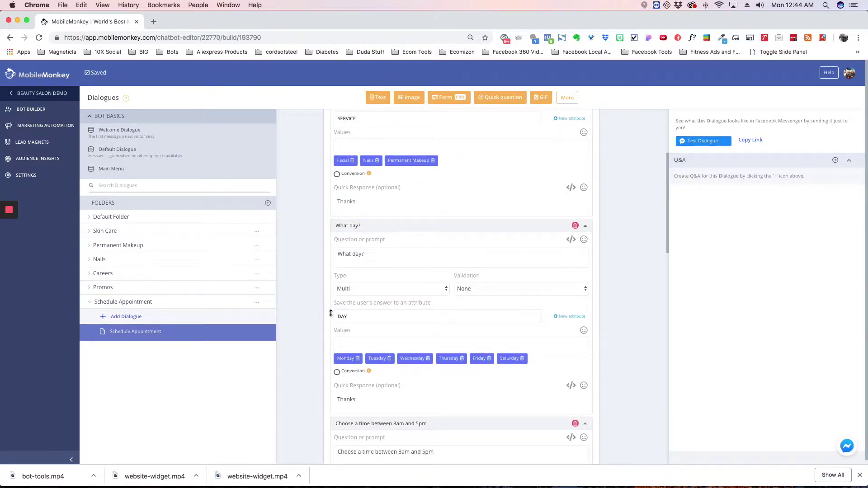
pyautogui.scroll(-2, 333, 304)
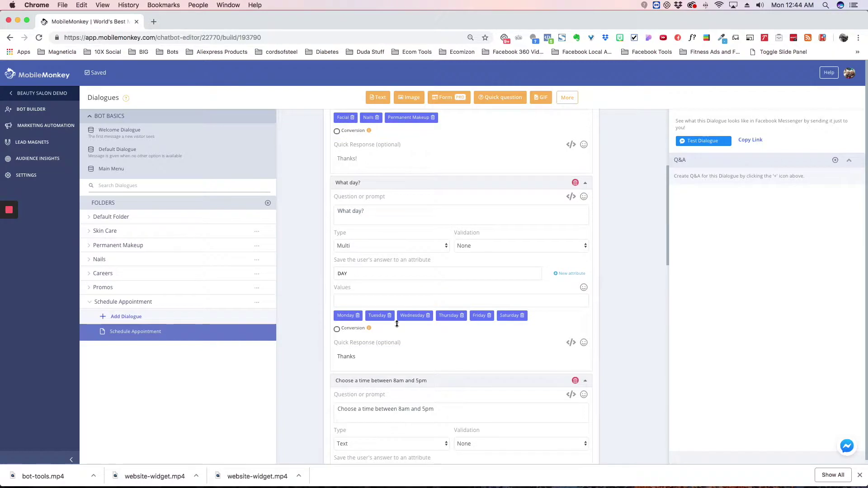
pyautogui.scroll(-10, 329, 302)
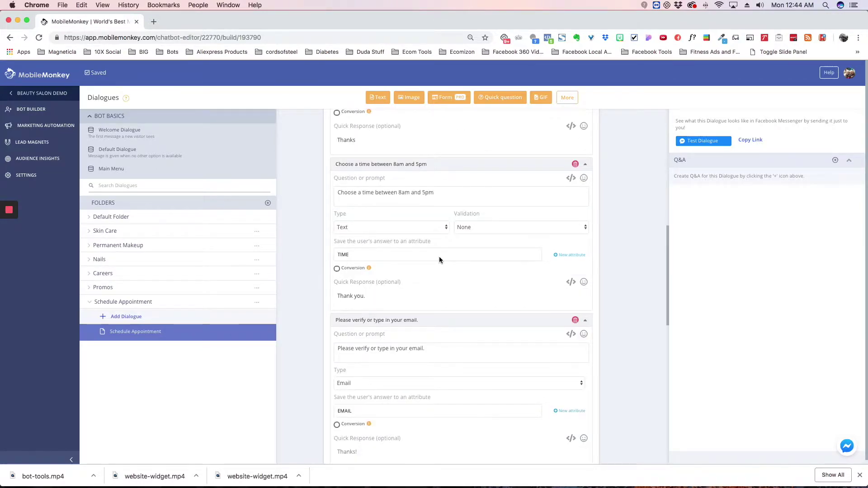
pyautogui.scroll(-3, 317, 300)
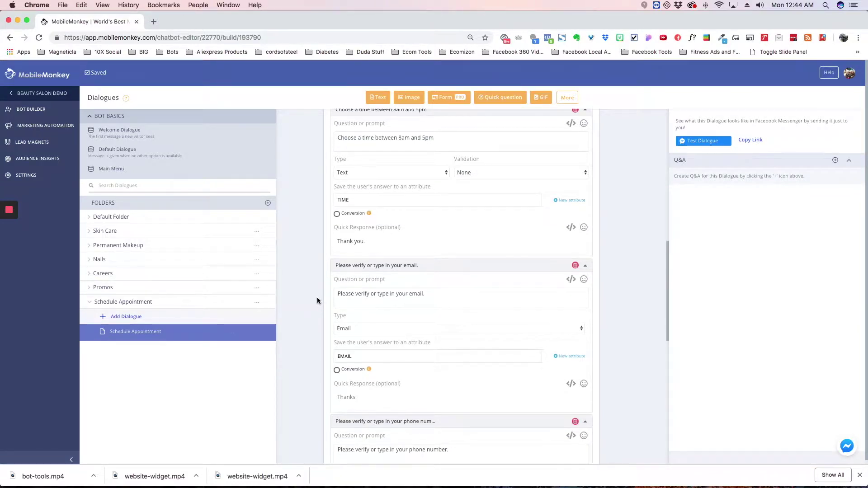
pyautogui.scroll(-3, 374, 307)
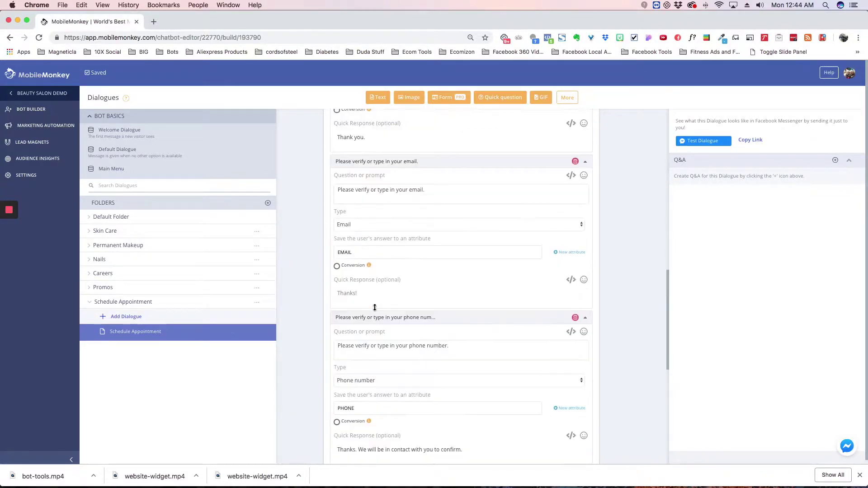
pyautogui.scroll(-2, 318, 304)
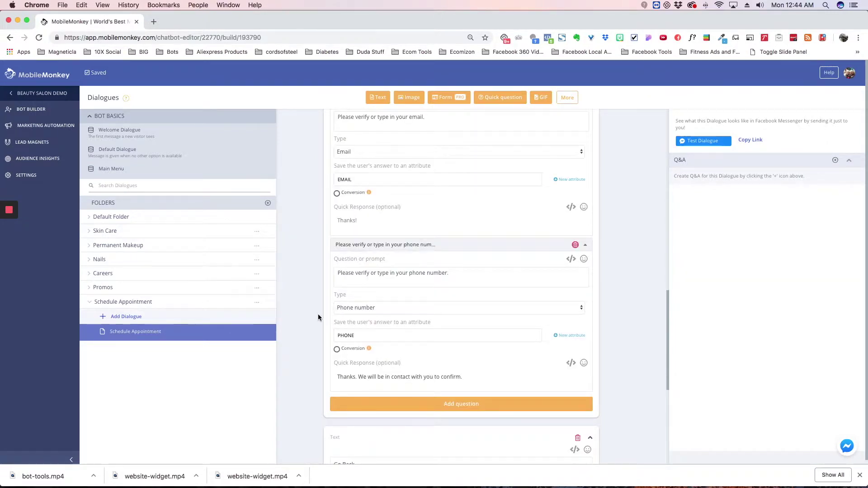
pyautogui.scroll(-6, 342, 299)
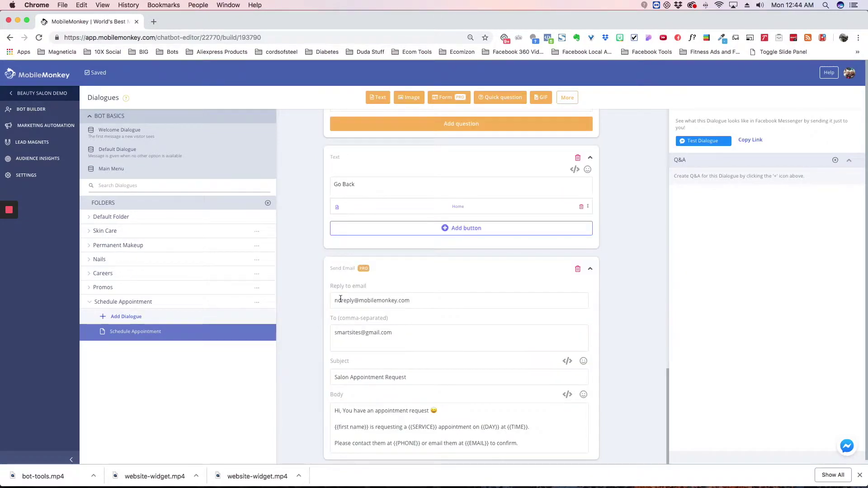
pyautogui.scroll(-1, 322, 314)
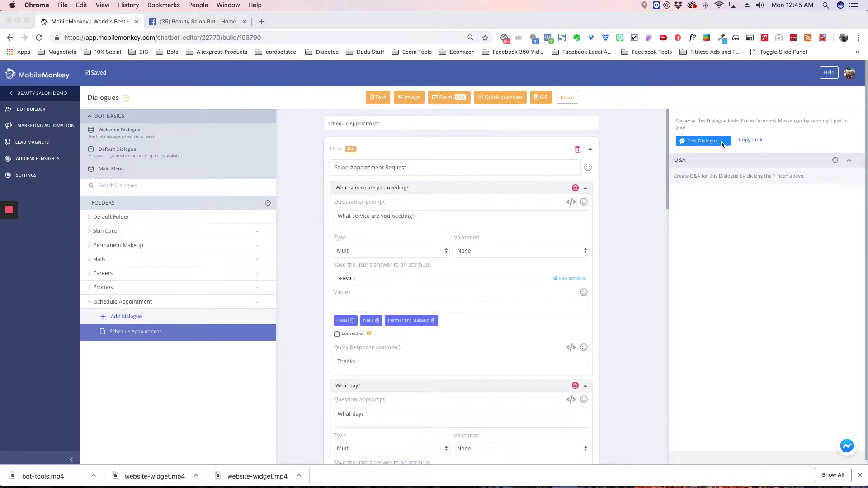
# Send Schedule Appointment as a Messenger test and go to the Facebook chat
pyautogui.click(704, 142)
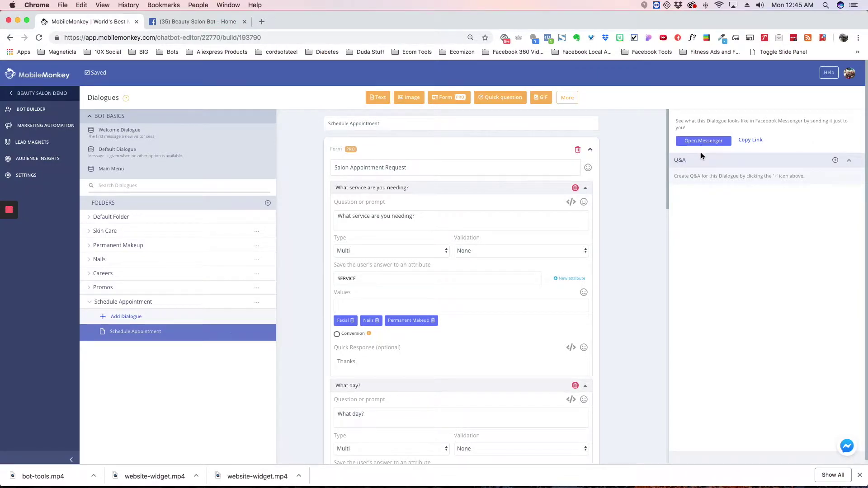
pyautogui.click(191, 22)
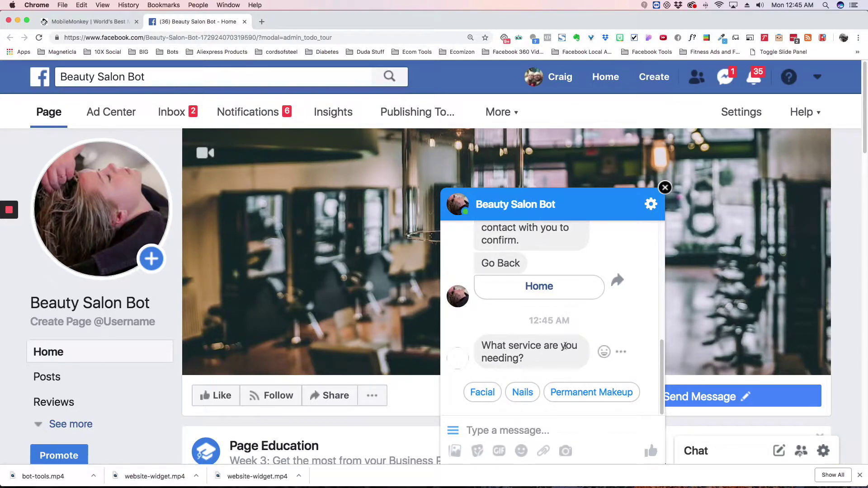
# Answer the bot with Facial, Tuesday and 3pm, then accept the suggested e-mail and phone number
pyautogui.click(483, 392)
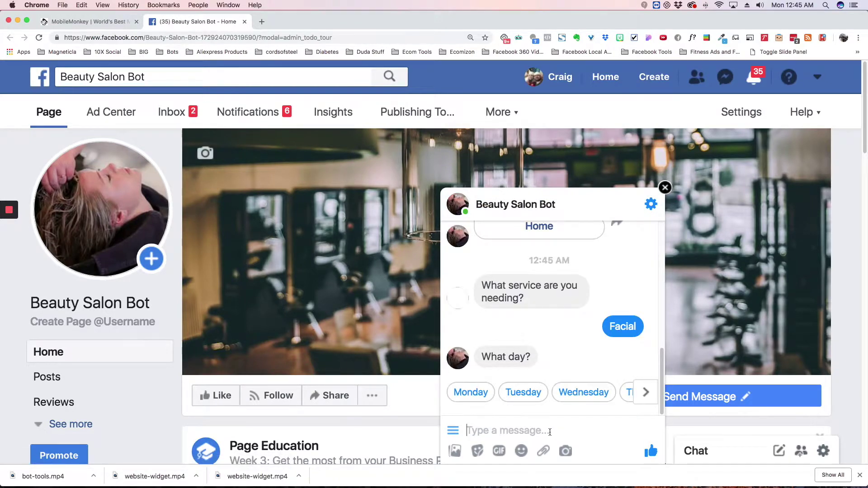
pyautogui.click(528, 393)
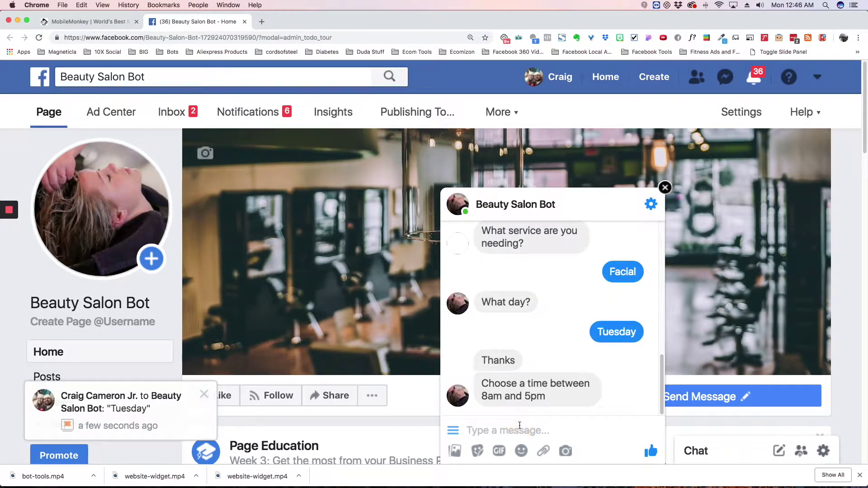
pyautogui.click(519, 425)
pyautogui.write('3pm')
pyautogui.press('Return')
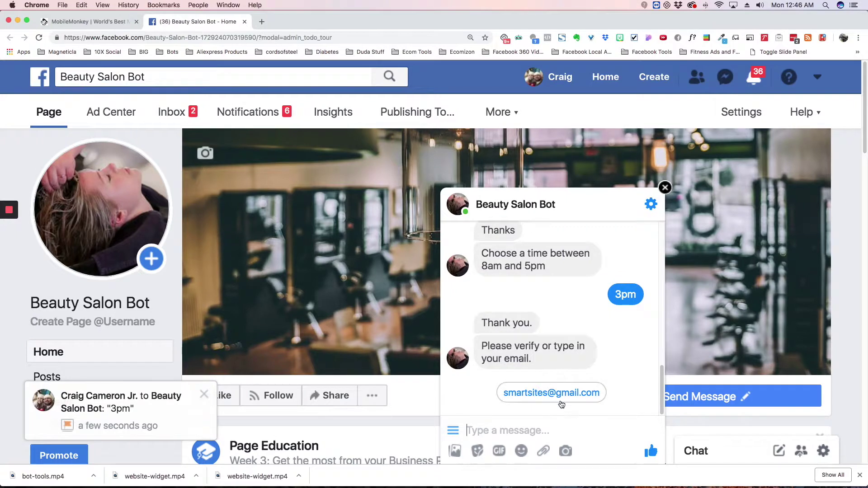
pyautogui.click(560, 400)
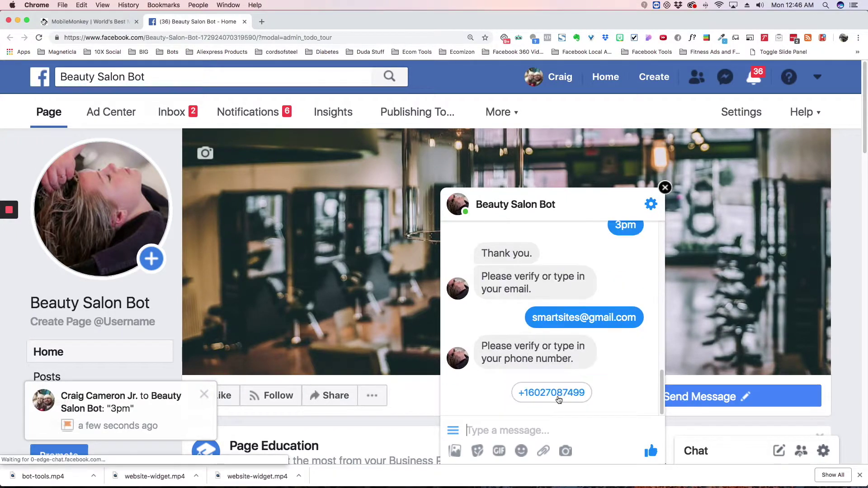
pyautogui.click(558, 399)
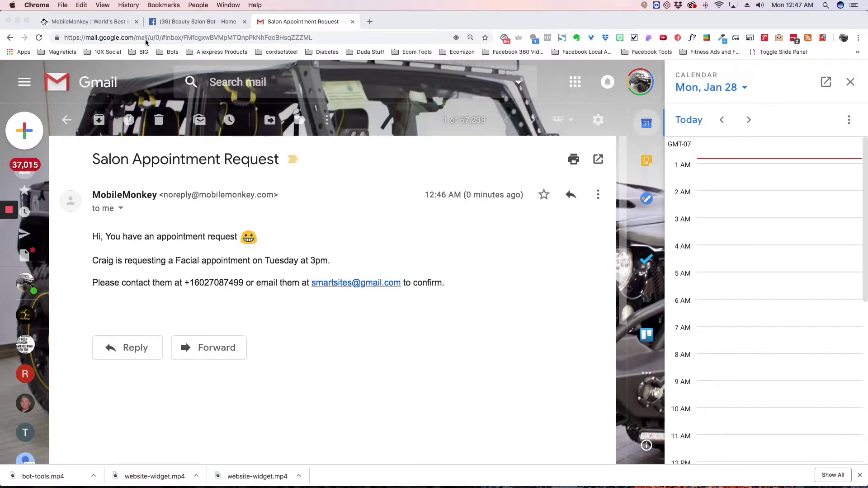
# Go back from Gmail to the MobileMonkey chatbot editor
pyautogui.click(110, 21)
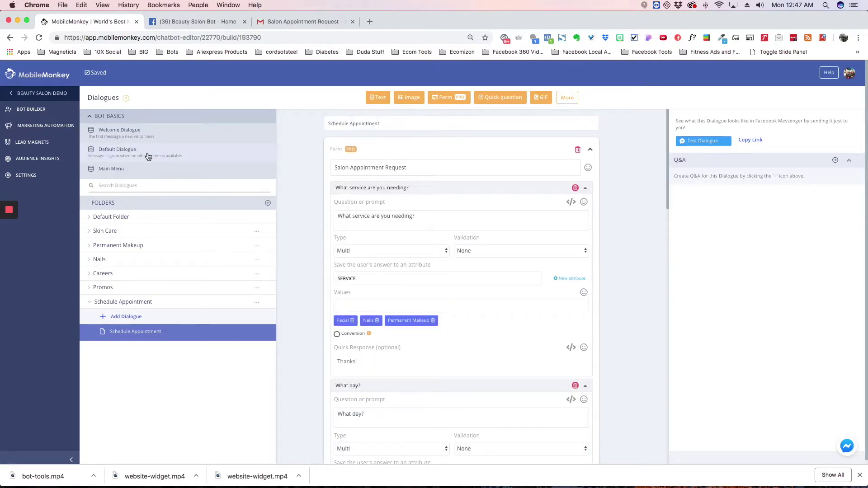
# Open the Default Dialogue from Bot Basics in the sidebar
pyautogui.click(189, 154)
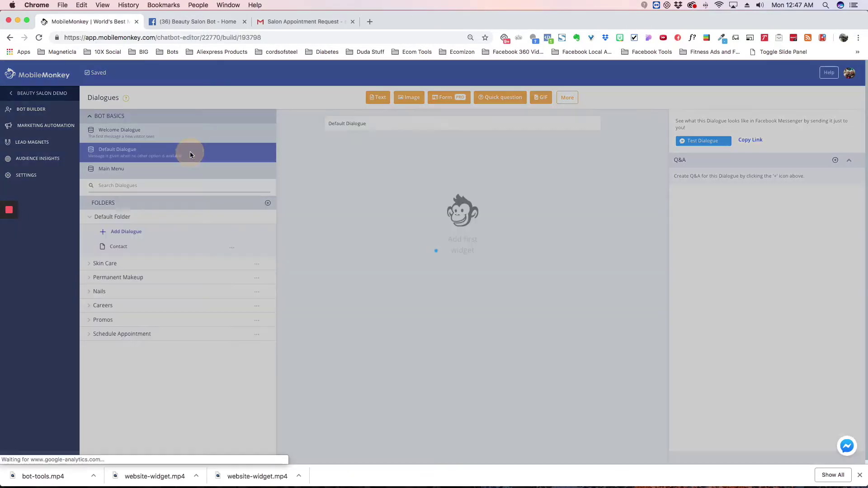